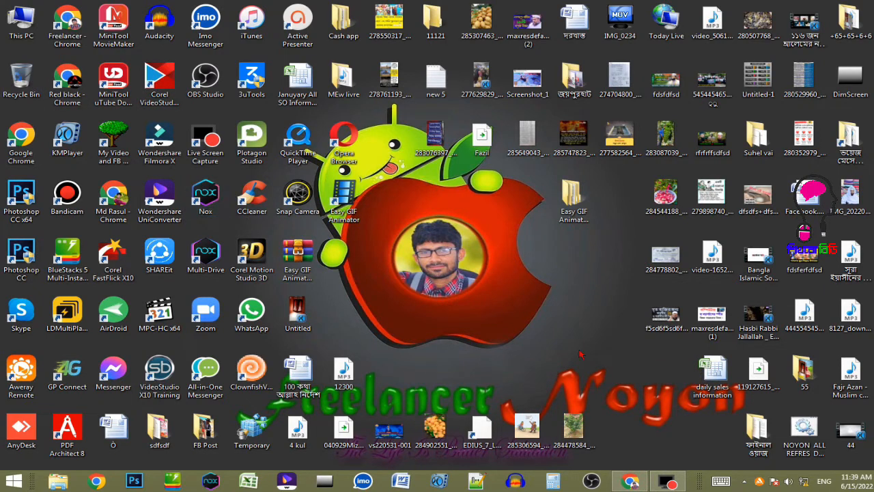
Switch to Chrome and enter the router address 192.168.1.1 in the address bar without loading it.
left_click(635, 483)
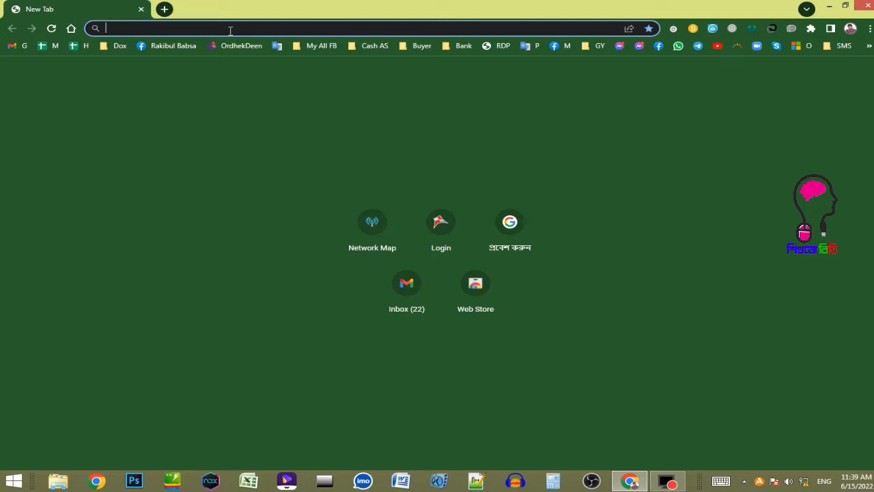
type("192.")
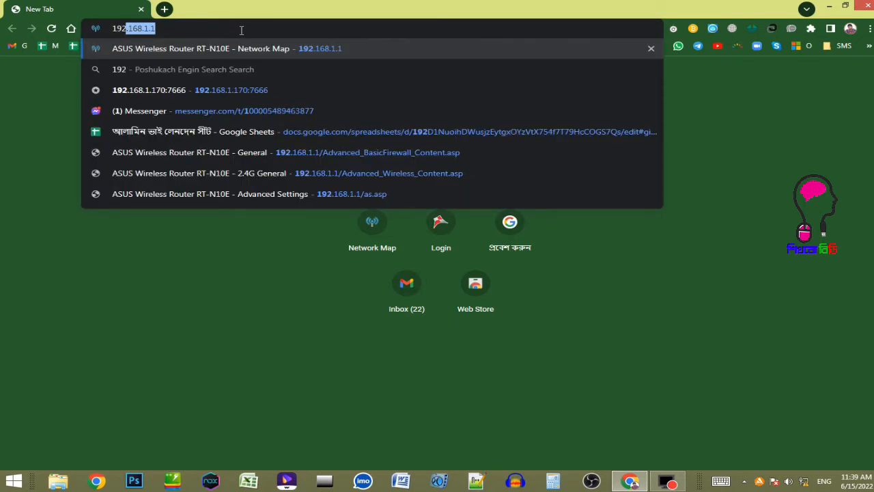
type("168.")
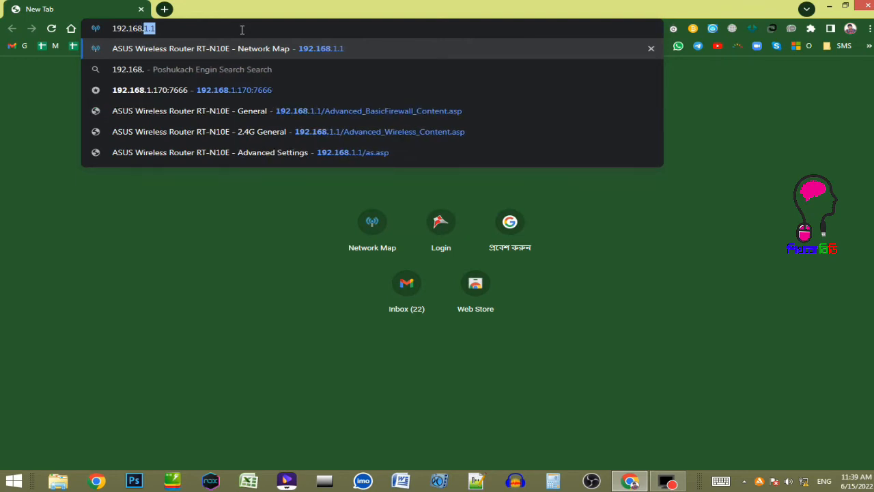
type("1.1")
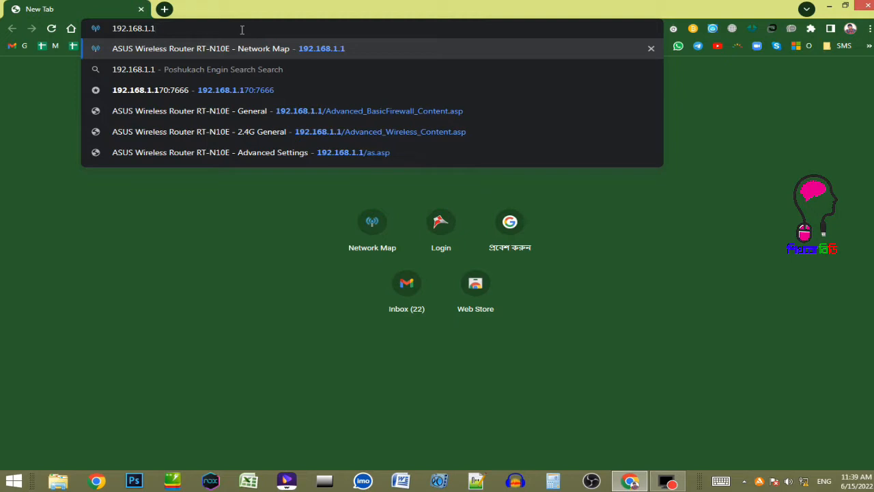
double_click(205, 31)
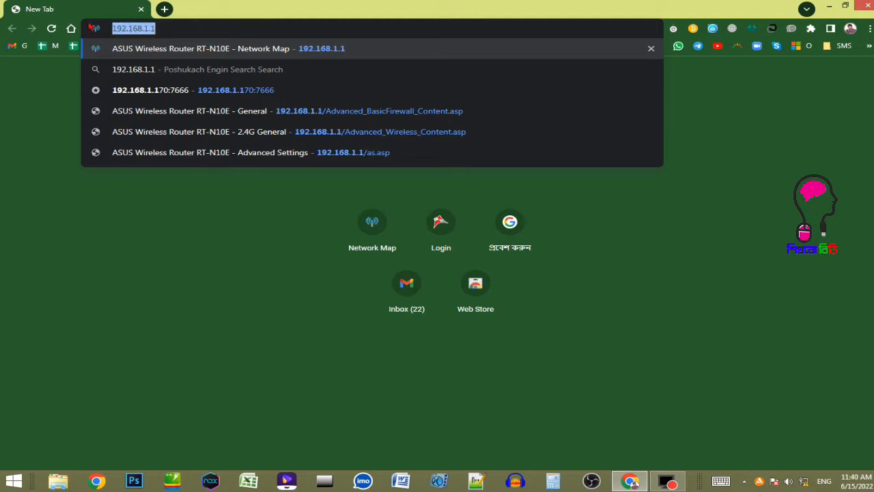
left_click(168, 30)
Open a second browser tab and enter the alternative router address 192.168.0.1 without loading it.
left_click(164, 9)
left_click(184, 26)
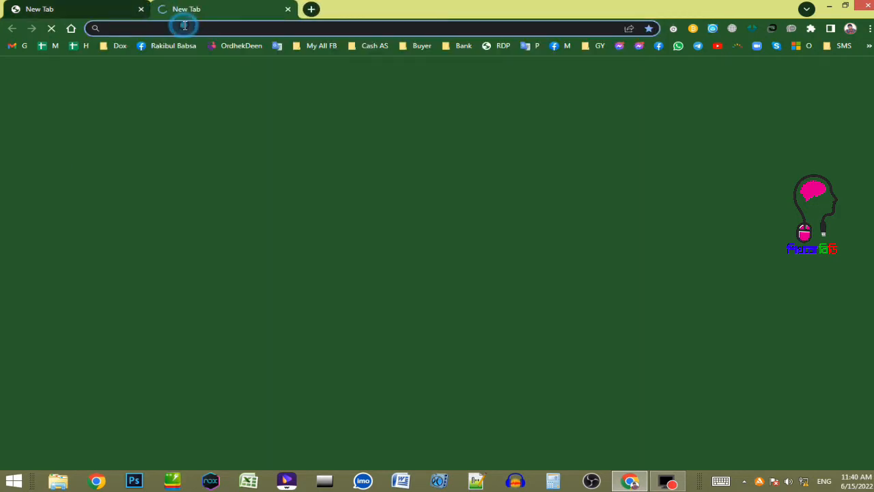
type("192.")
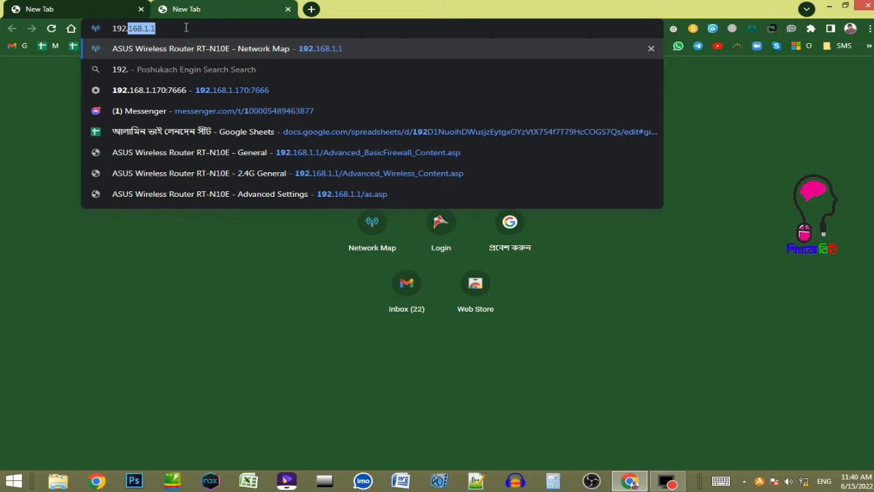
type("168.")
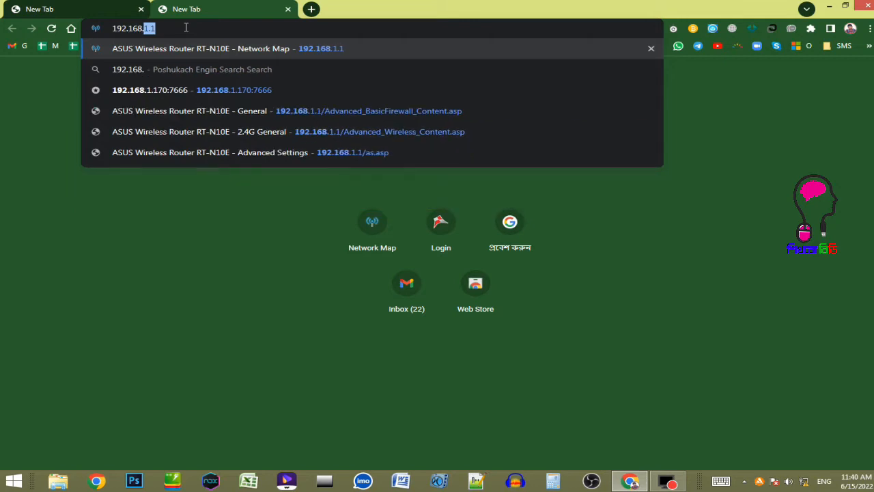
type("0.1")
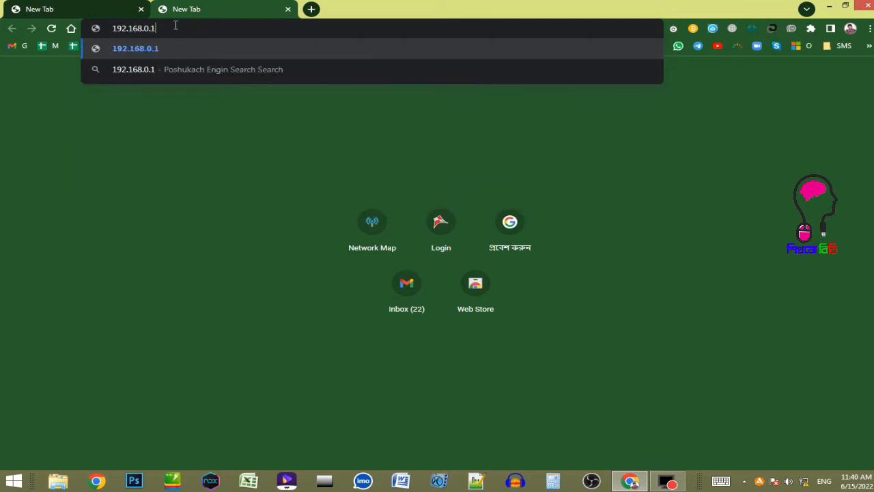
left_click_drag(177, 28, 100, 28)
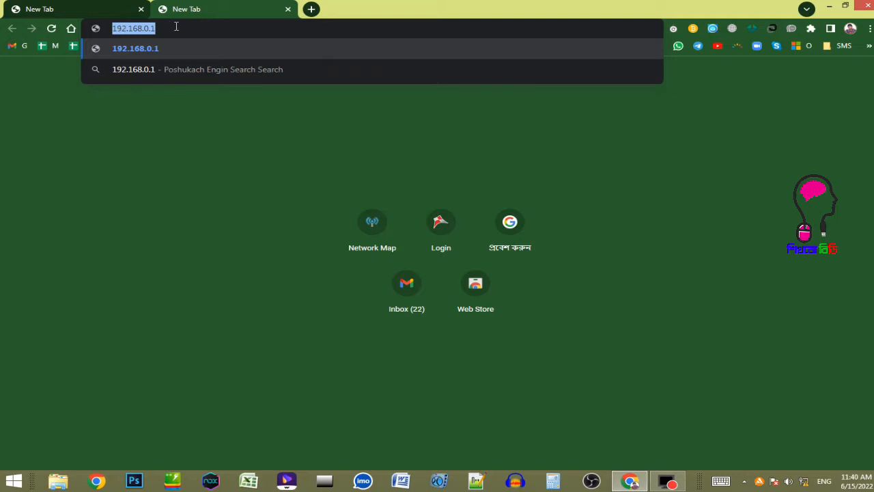
left_click(189, 26)
Load 192.168.1.1 from its tab and sign in to the router with the prefilled credentials.
left_click(94, 5)
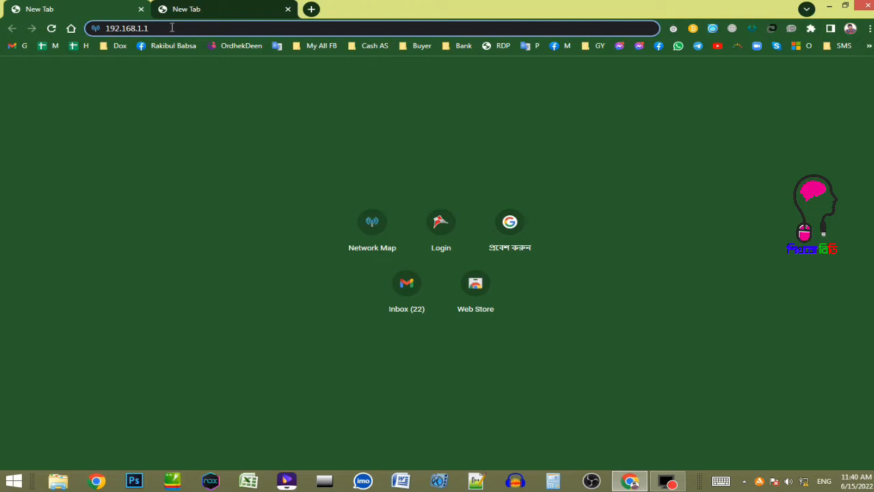
left_click(140, 9)
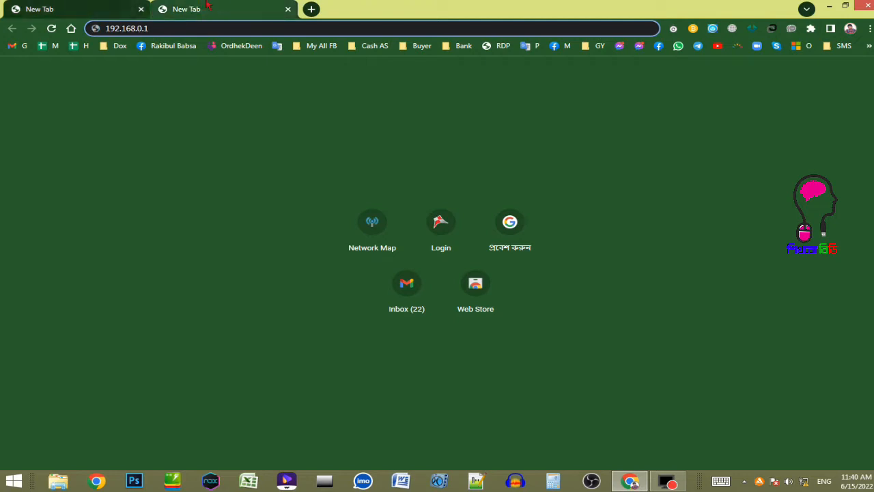
left_click_drag(126, 2, 102, 3)
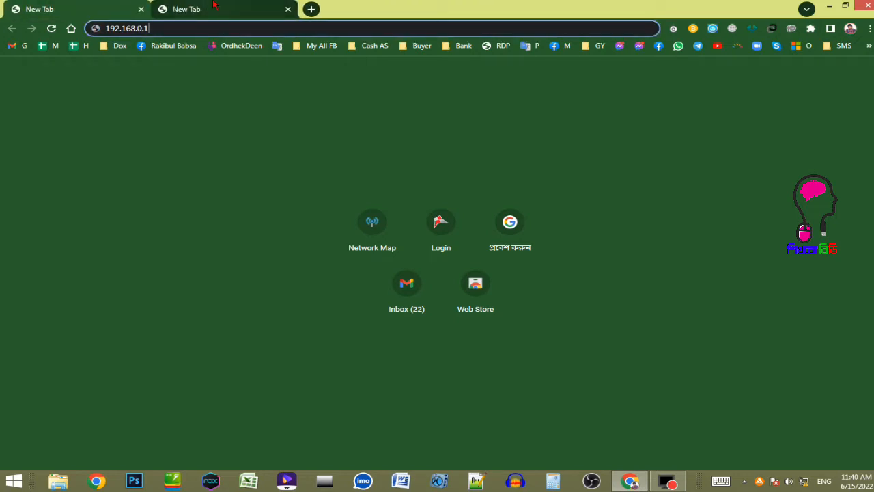
left_click(214, 4)
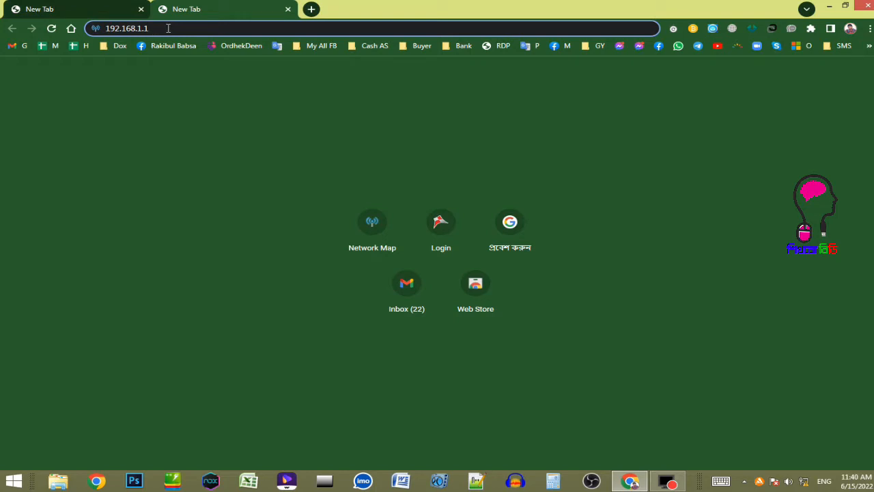
key("Return")
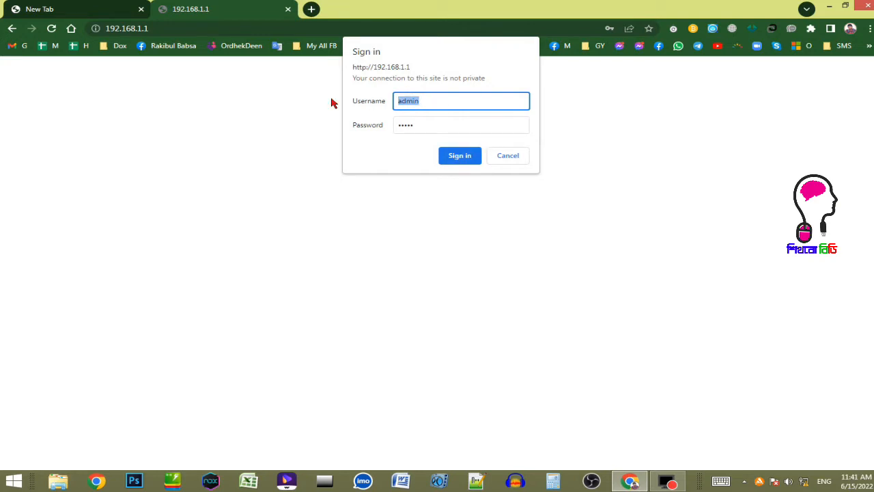
left_click(461, 156)
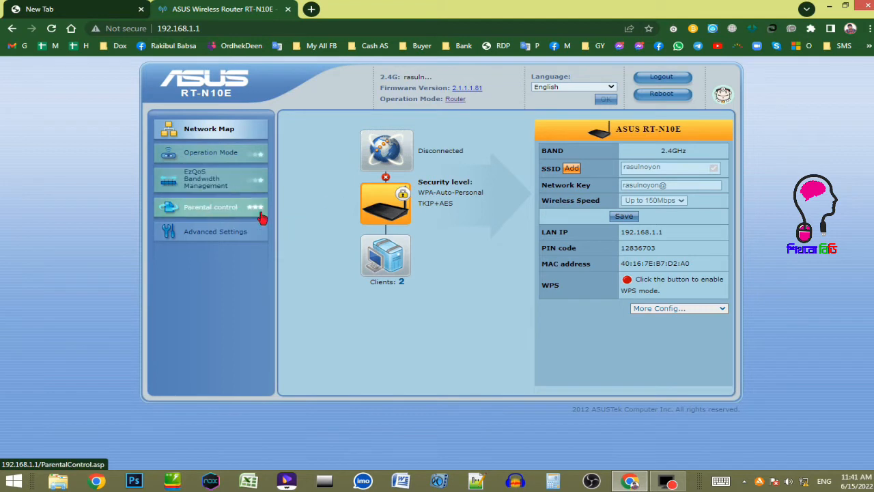
View the Parental control page, and open the WAN Internet Connection page in the router's Advanced Settings.
left_click(212, 215)
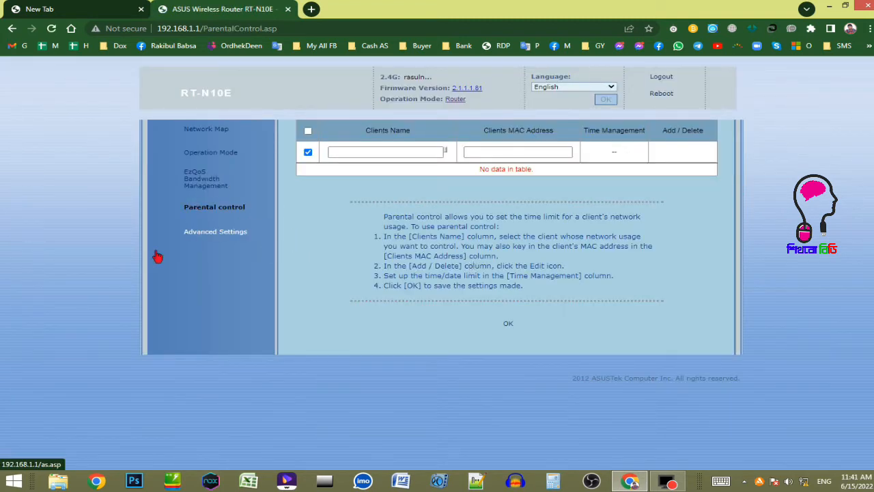
left_click(217, 234)
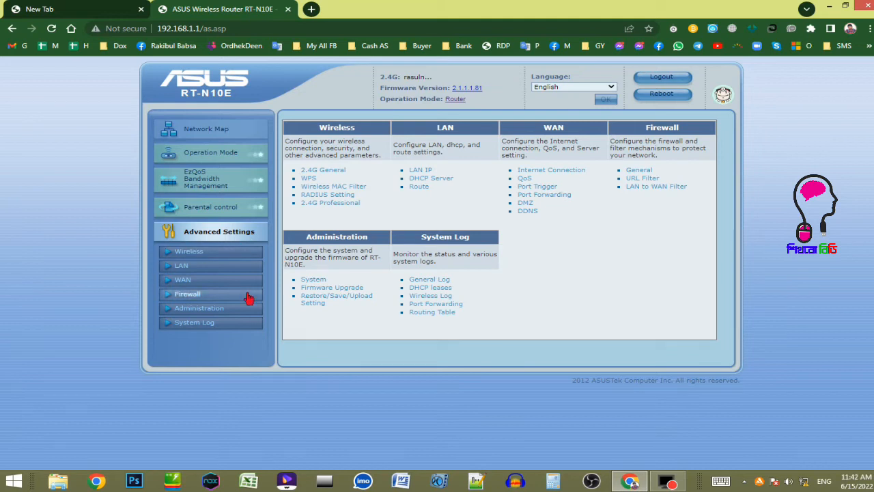
left_click(183, 287)
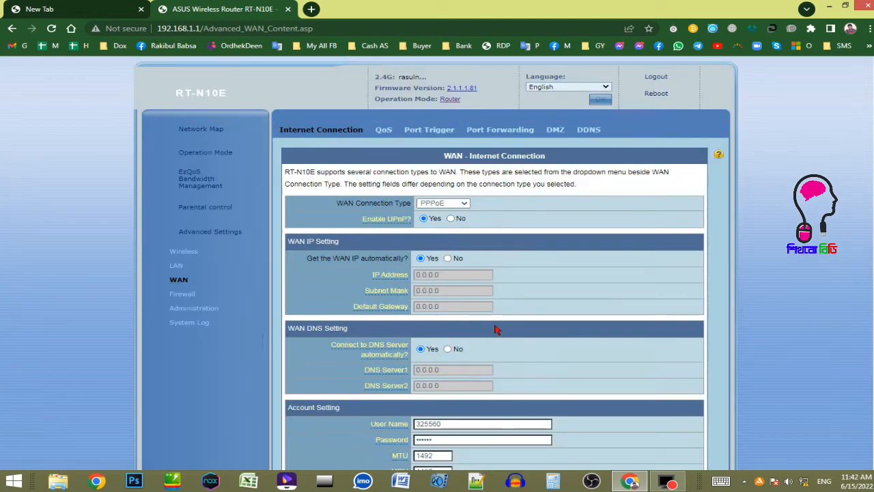
left_click(318, 130)
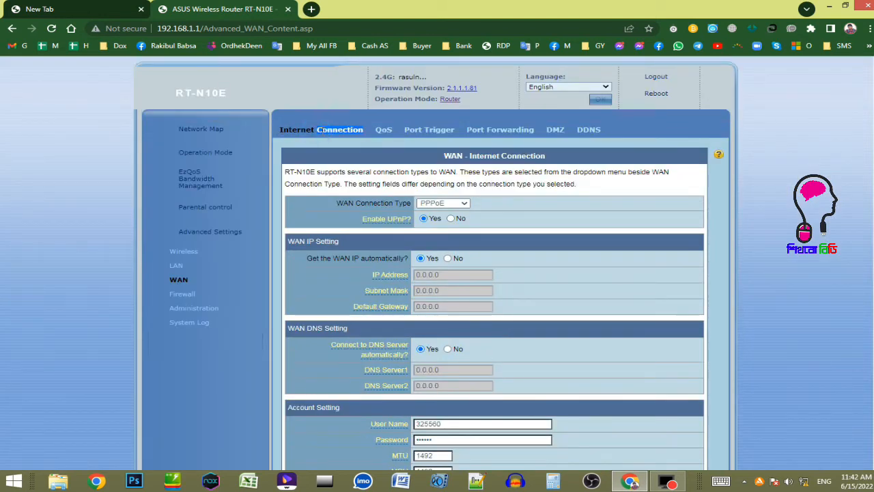
left_click_drag(281, 129, 365, 134)
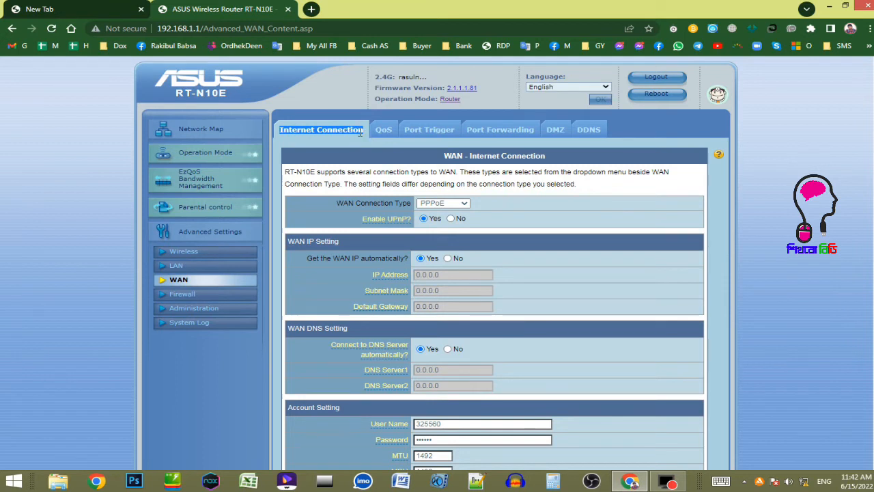
double_click(342, 130)
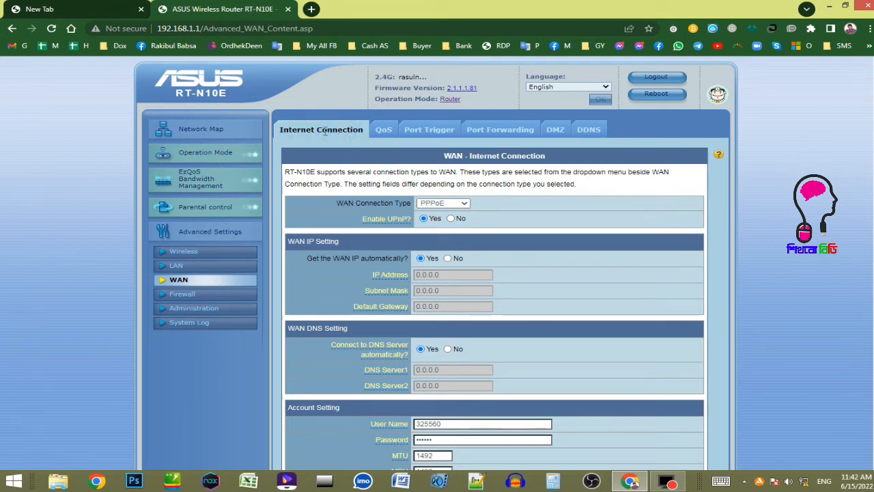
Review the WAN Connection Type options, trying Dynamic IP and switching back to PPPoE.
left_click(451, 203)
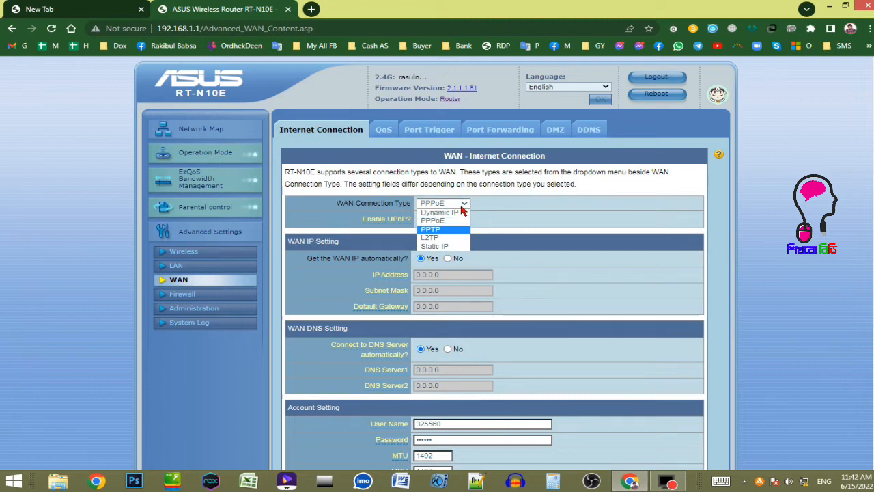
left_click(513, 208)
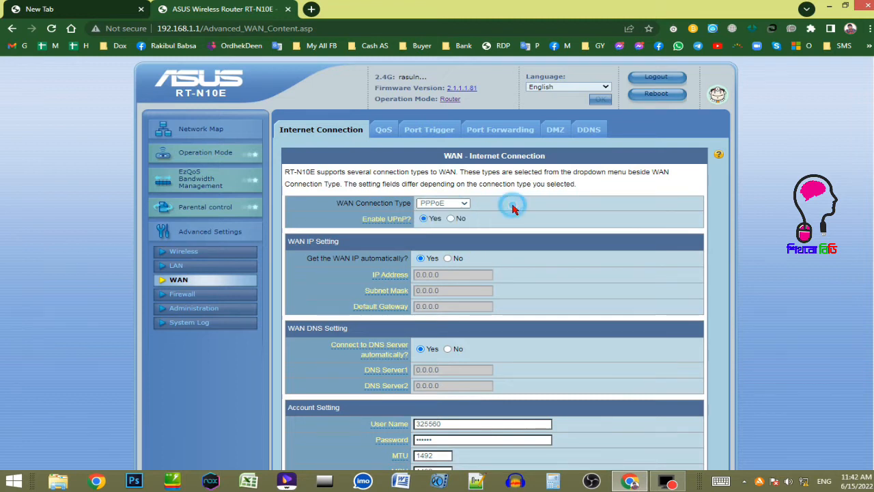
left_click(464, 204)
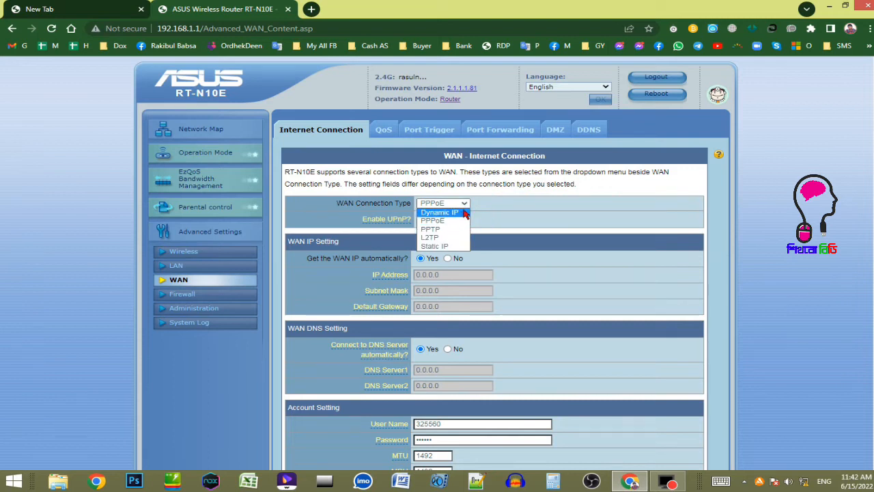
left_click(513, 222)
left_click(462, 206)
left_click(441, 214)
left_click(465, 205)
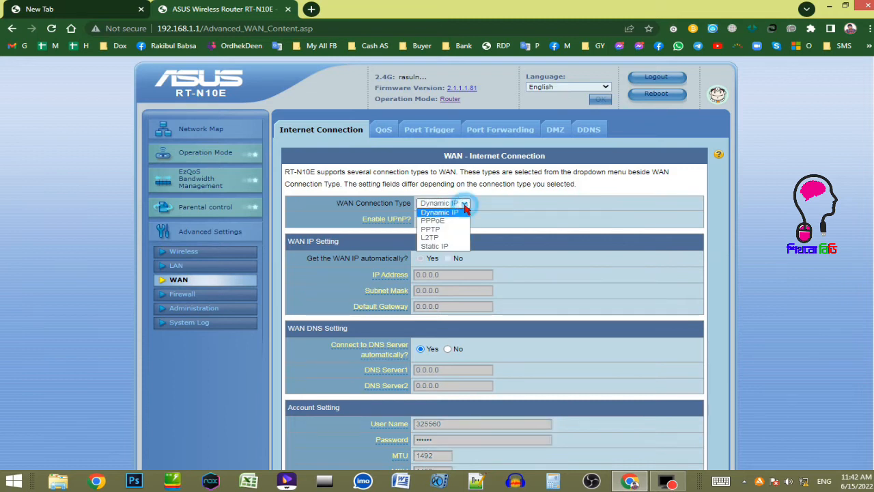
left_click(445, 221)
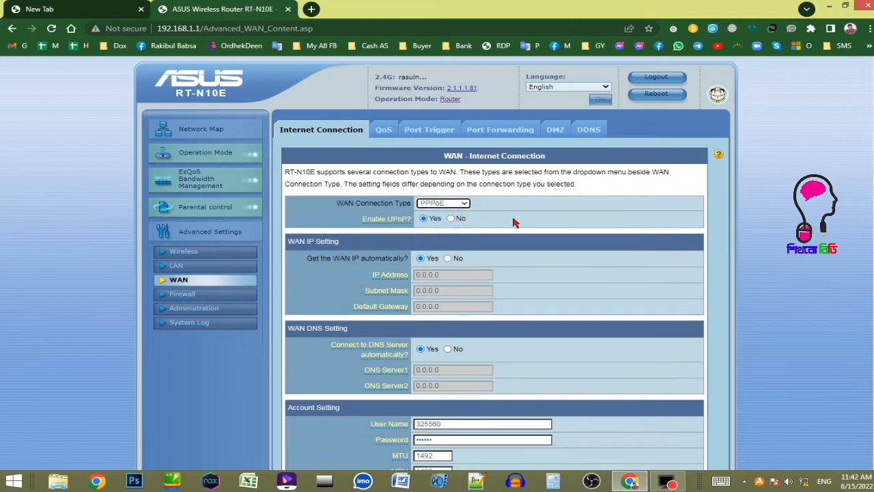
Examine the WAN IP, DNS, account and ISP requirement settings, including the available ISP profiles.
scroll(539, 259, "down", 2)
left_click(444, 315)
scroll(478, 301, "up", 2)
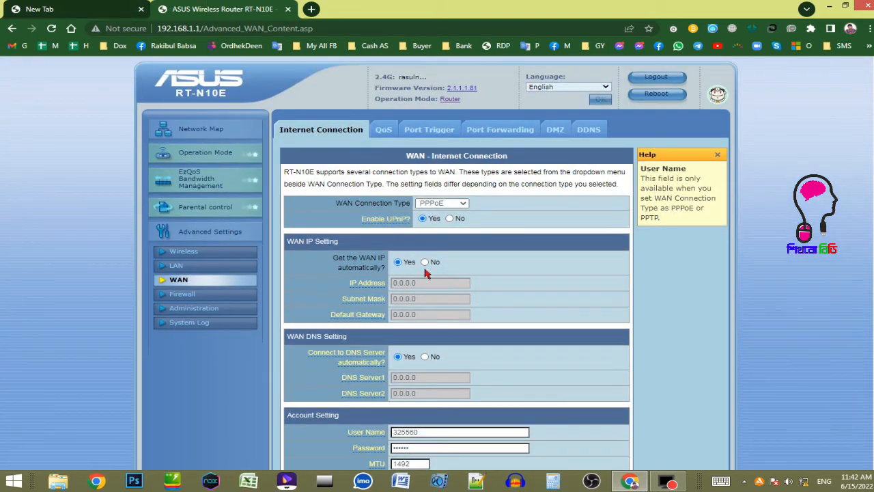
scroll(523, 339, "down", 2)
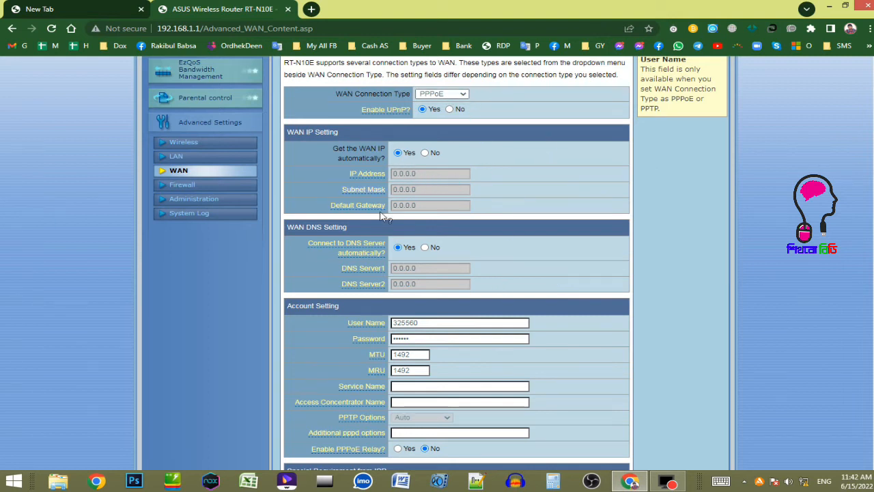
scroll(413, 272, "down", 1)
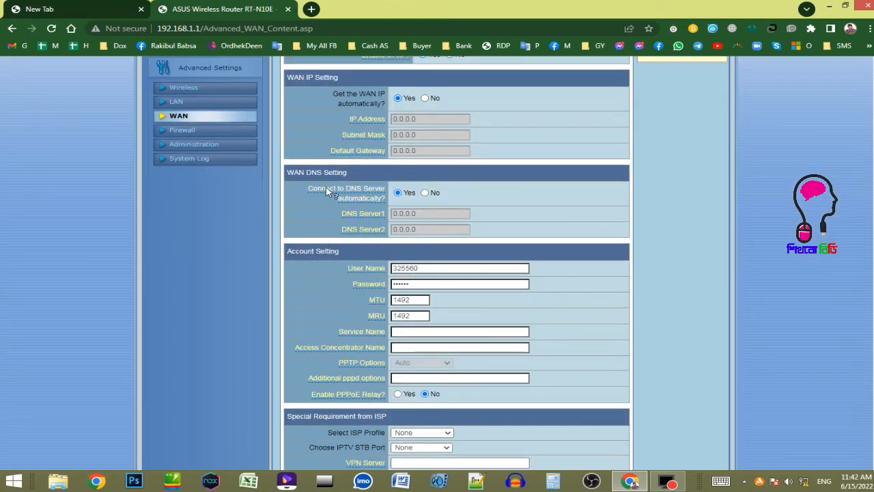
scroll(325, 187, "up", 1)
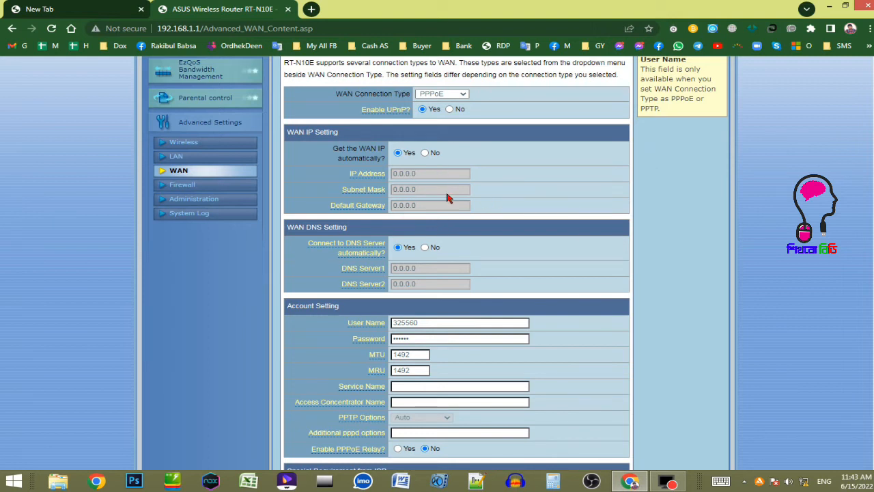
scroll(433, 254, "down", 1)
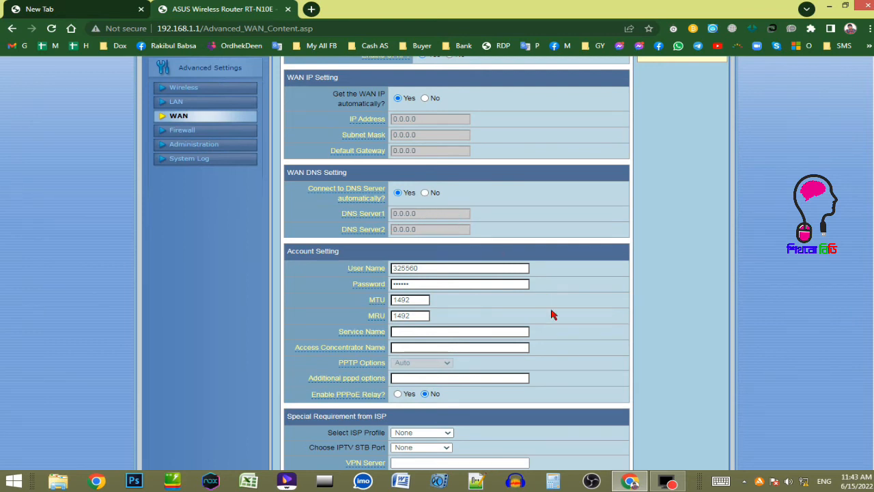
scroll(533, 347, "down", 2)
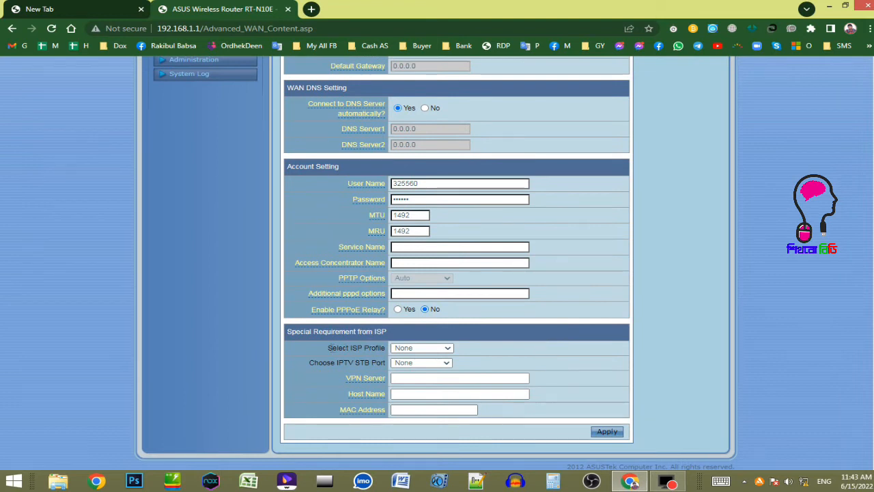
left_click(446, 349)
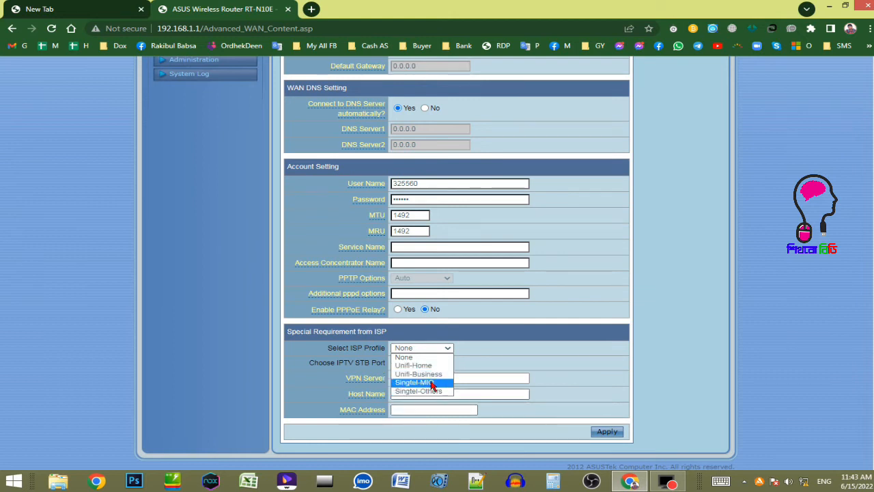
left_click(498, 373)
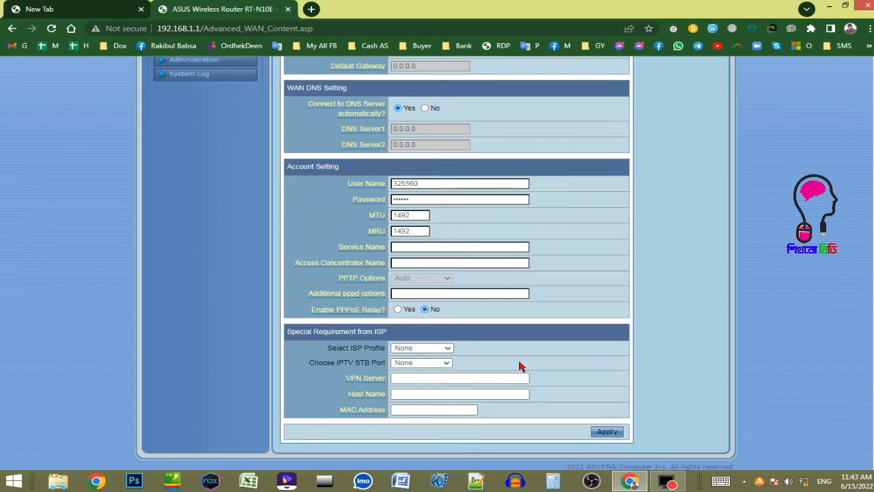
Check the available ISP profile options, leaving None selected, and review the WAN connection type, IP and DNS settings.
left_click(451, 349)
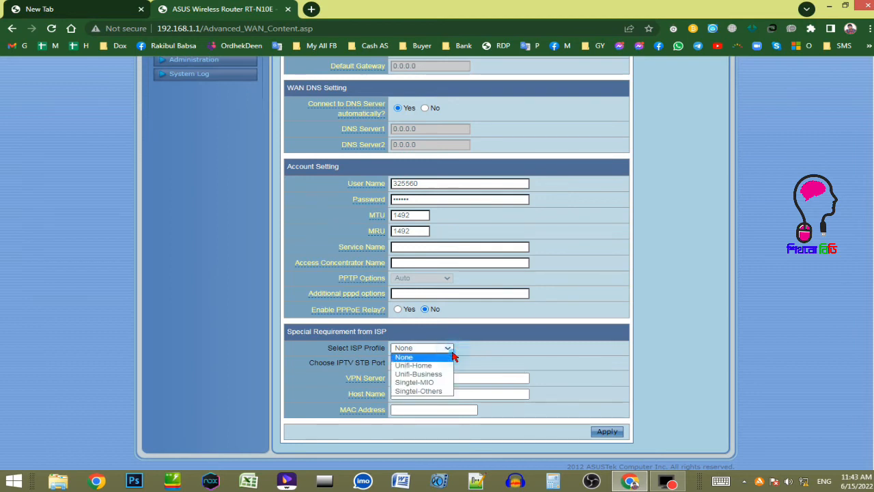
left_click(521, 360)
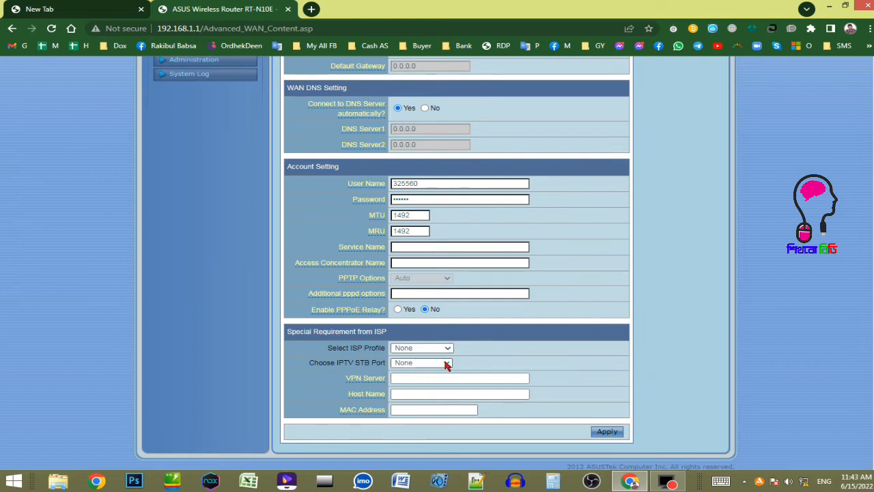
scroll(518, 361, "up", 1)
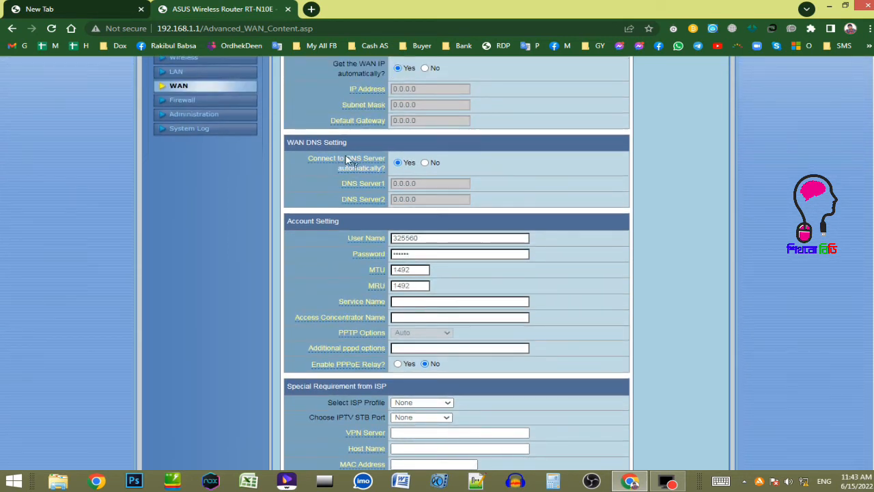
scroll(403, 177, "up", 3)
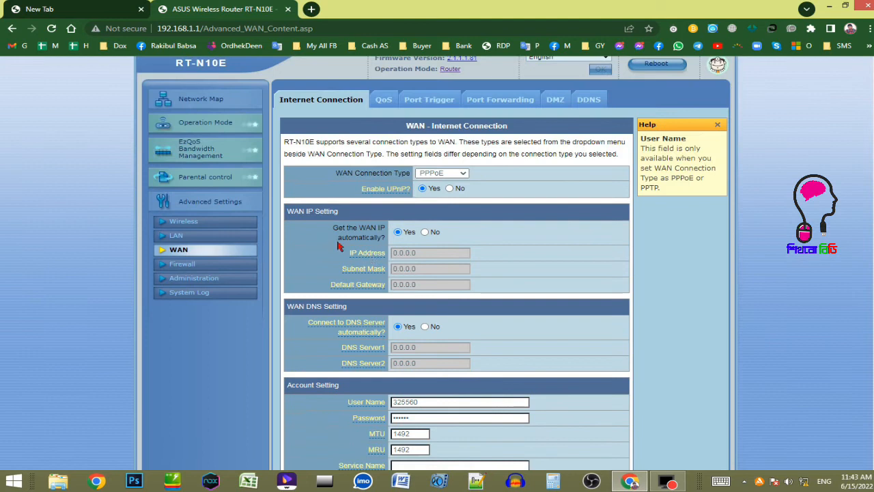
scroll(374, 283, "down", 2)
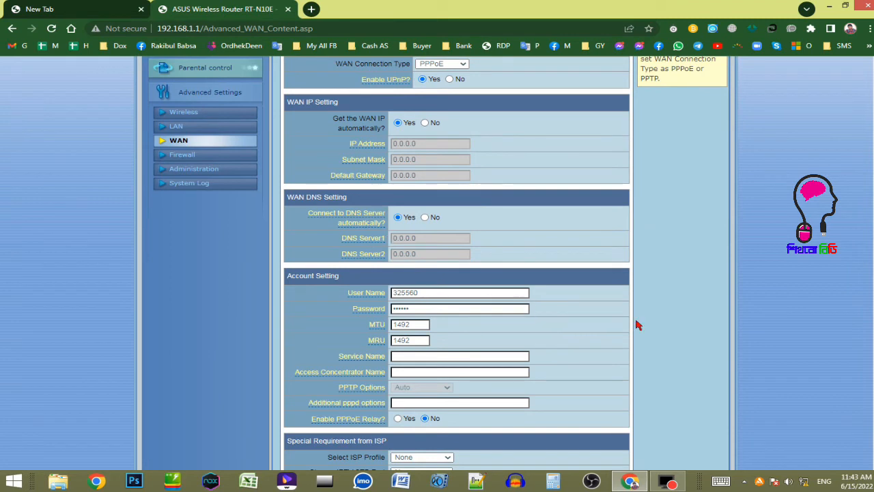
Review the PPPoE user name, password, MTU and MRU fields in the Account Setting section.
left_click(503, 293)
double_click(453, 294)
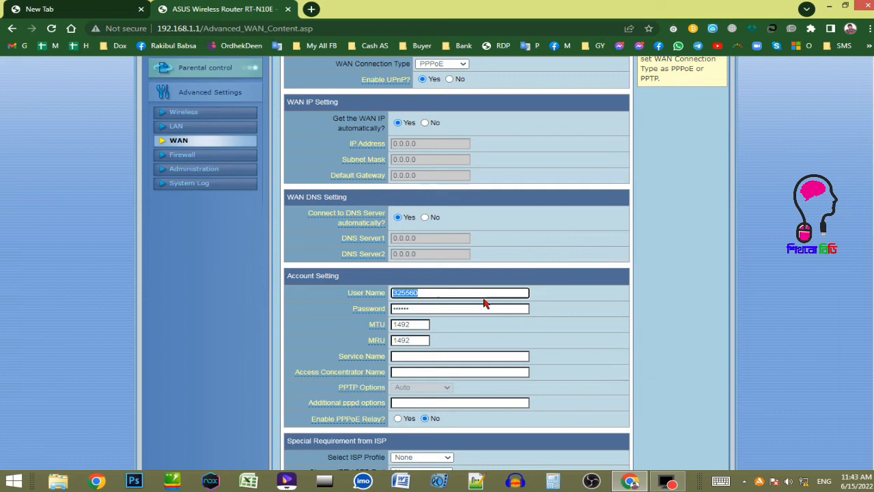
left_click(464, 310)
double_click(464, 311)
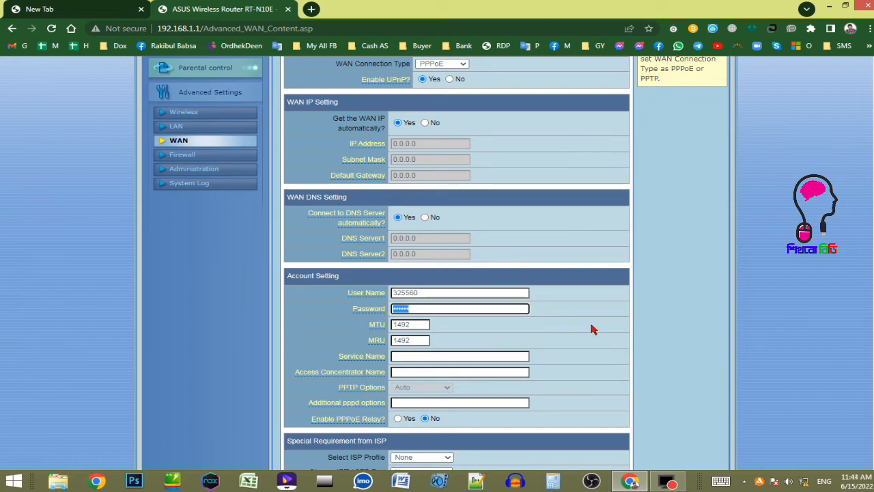
left_click(483, 311)
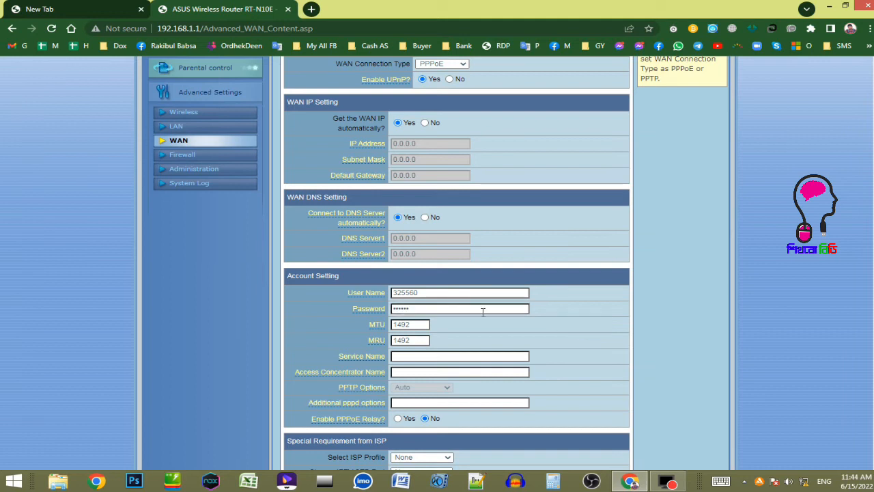
left_click_drag(495, 308, 347, 308)
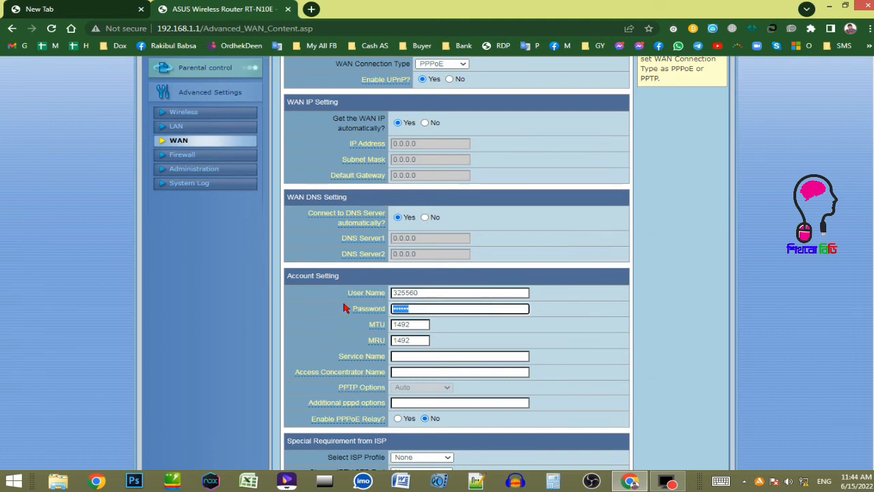
left_click(409, 323)
left_click_drag(419, 324, 380, 348)
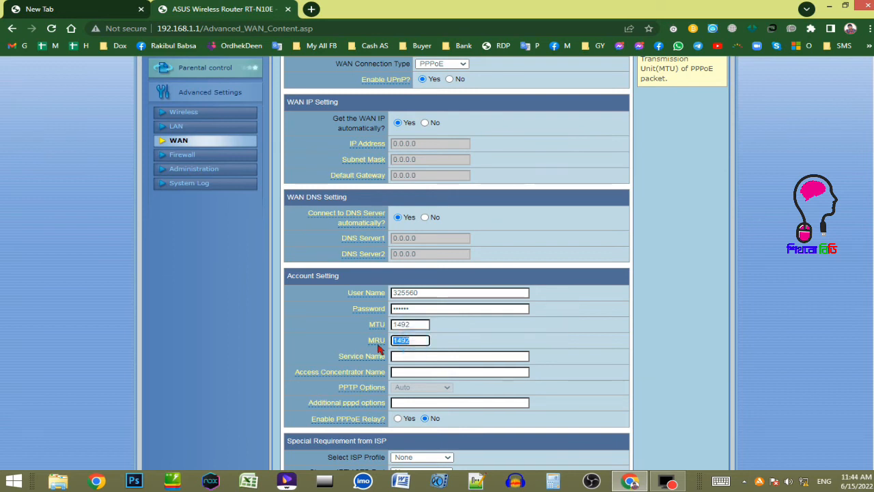
left_click(519, 337)
Apply the WAN internet connection settings and decline the browser's offer to save the password.
scroll(612, 345, "down", 3)
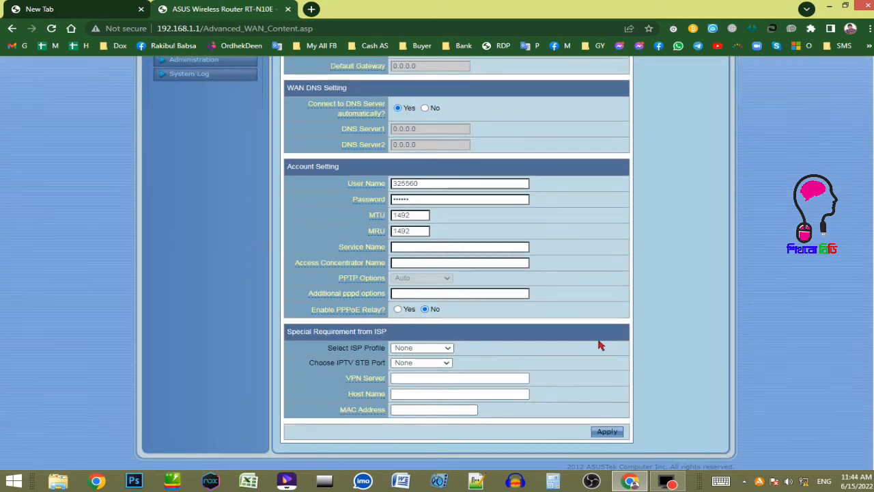
left_click(600, 427)
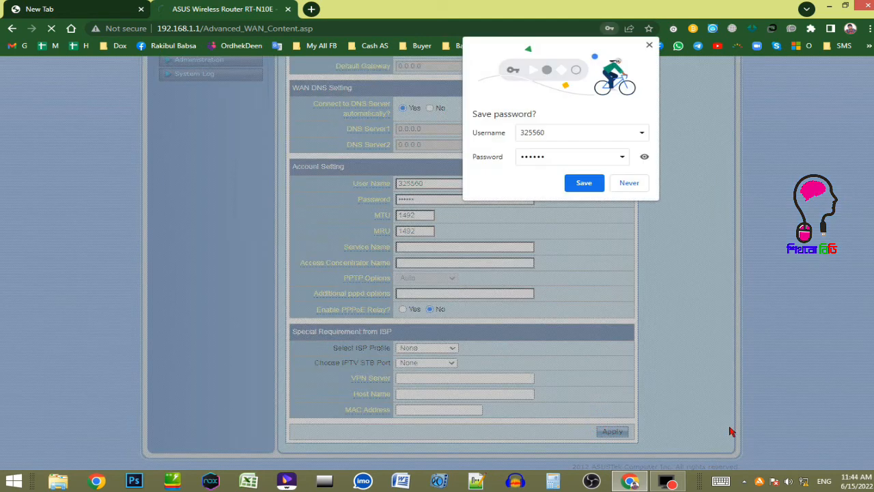
left_click(629, 184)
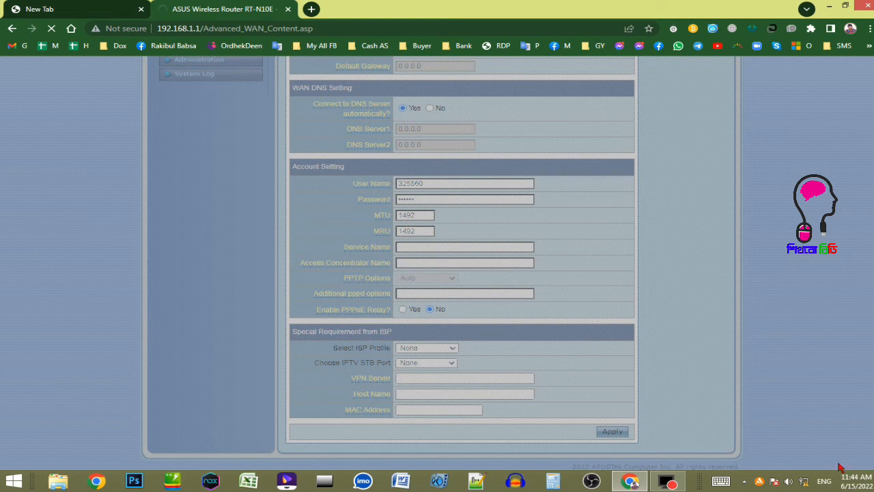
Check the computer's wired connection status in the Windows Networks list, and close the list.
right_click(806, 483)
left_click(808, 356)
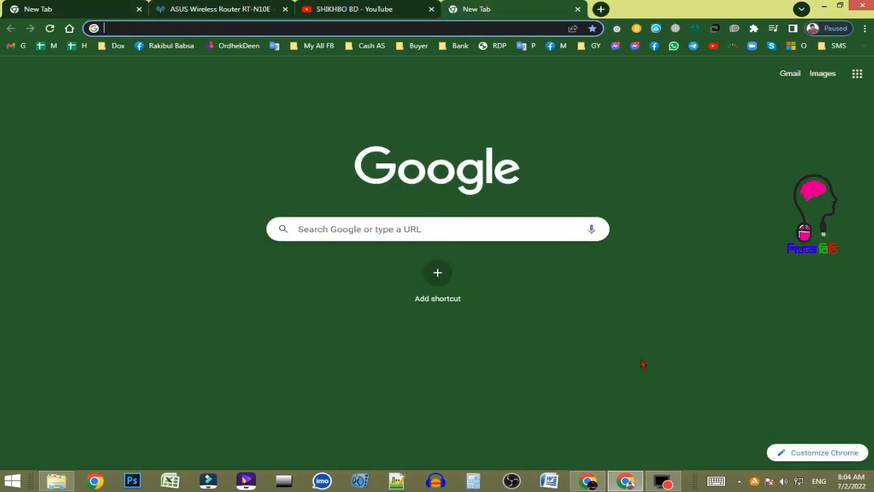
left_click(799, 483)
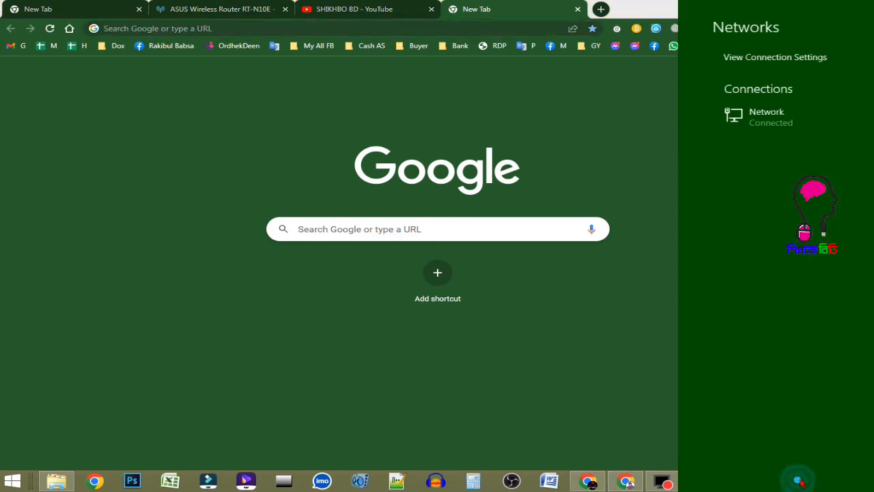
left_click(598, 307)
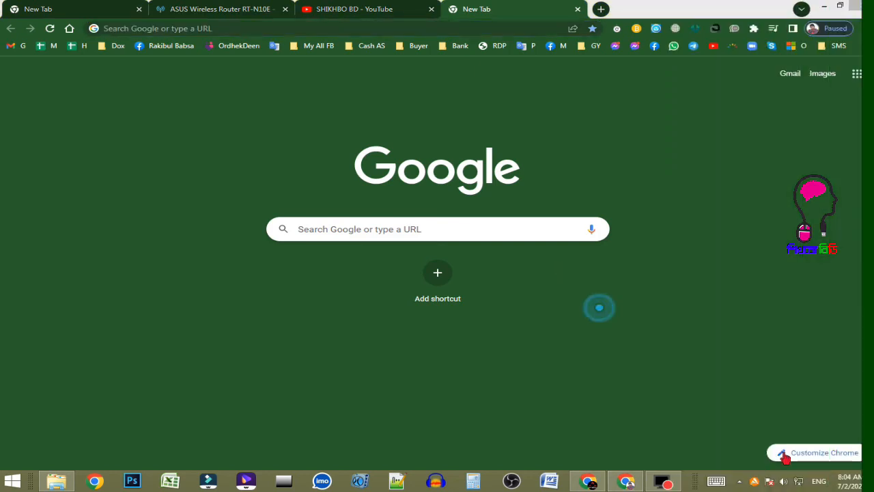
left_click(798, 482)
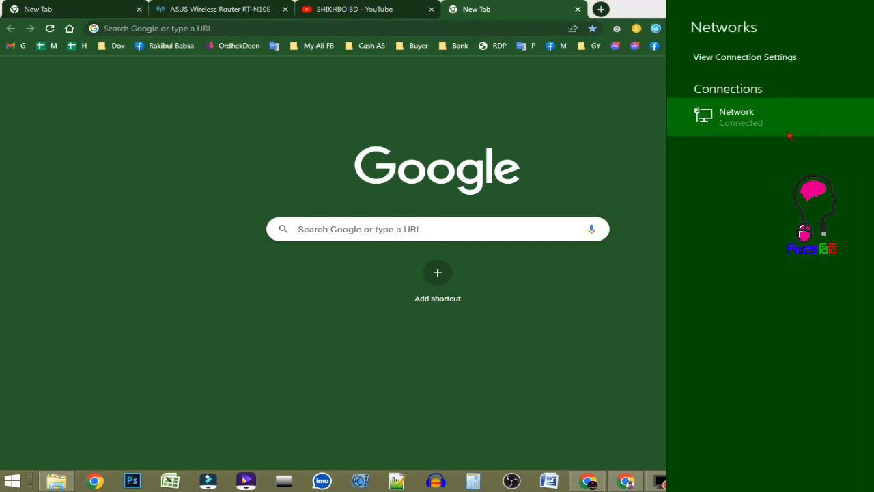
left_click(598, 325)
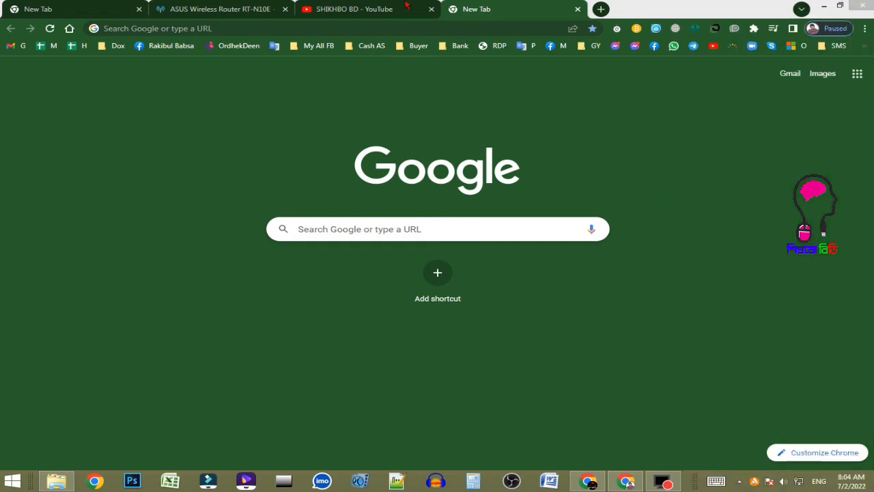
Test internet access by reloading the SHIKHBO BD YouTube channel page, pausing its video and browsing the page.
left_click(389, 9)
left_click(50, 28)
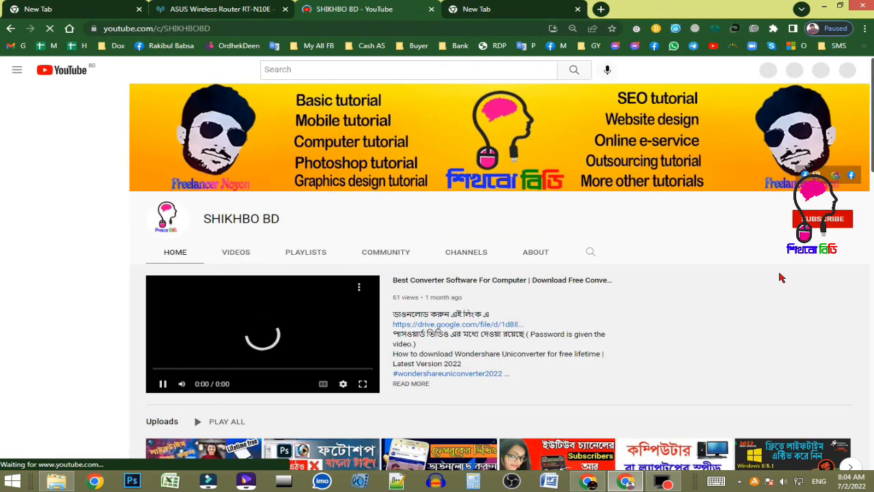
left_click(164, 384)
scroll(680, 280, "down", 4)
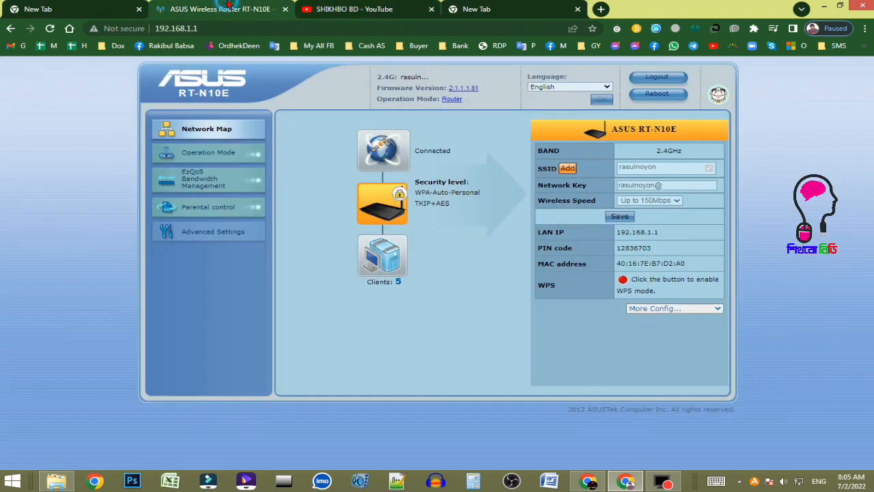
Return to the ASUS router's admin page and open the Wireless section of its Advanced Settings.
left_click(225, 9)
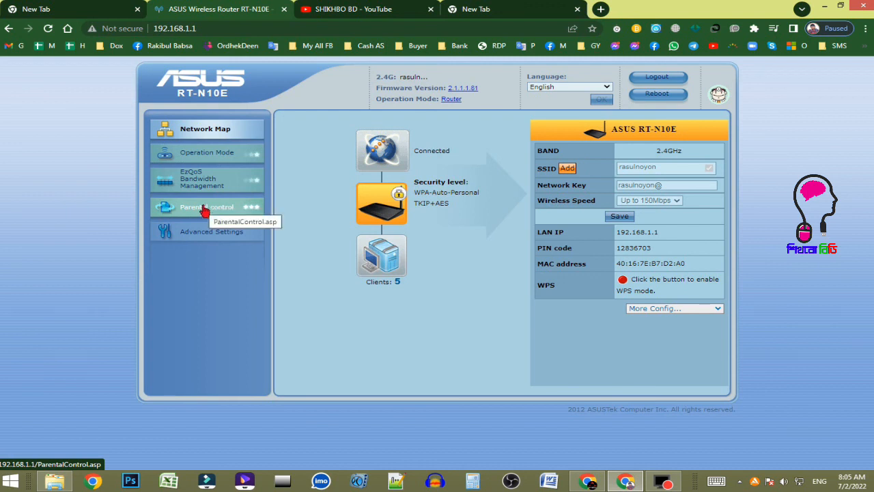
left_click(183, 232)
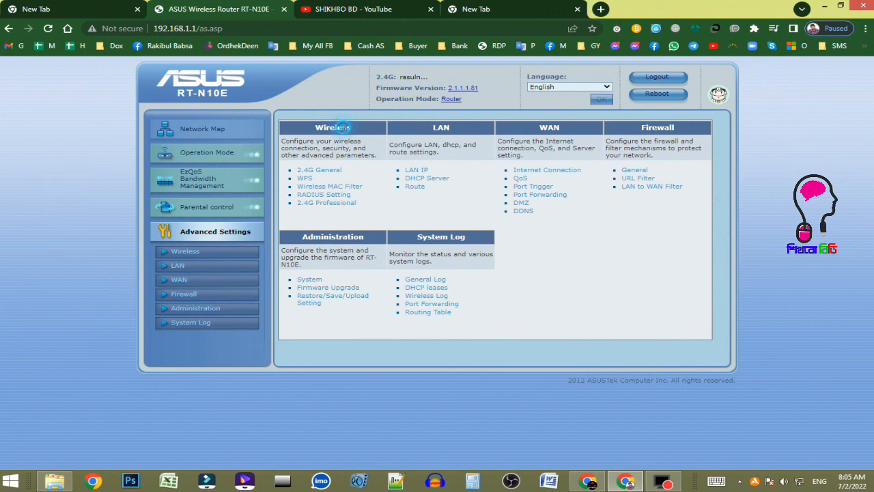
left_click(191, 257)
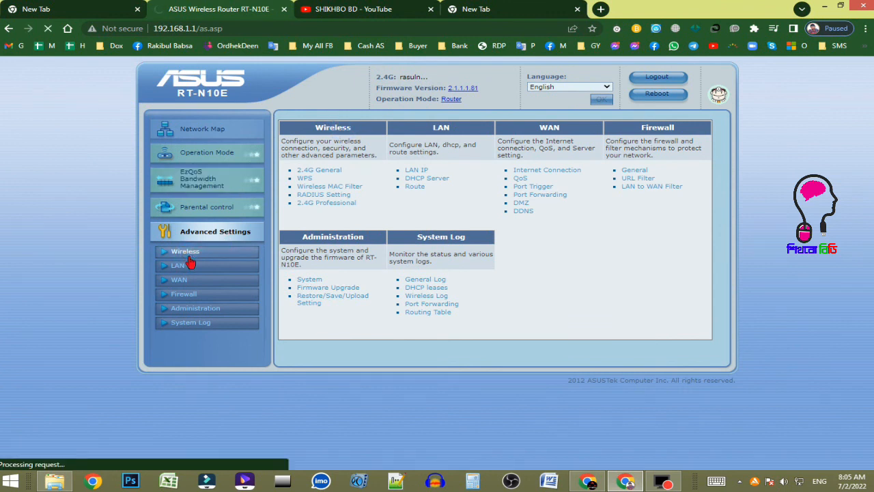